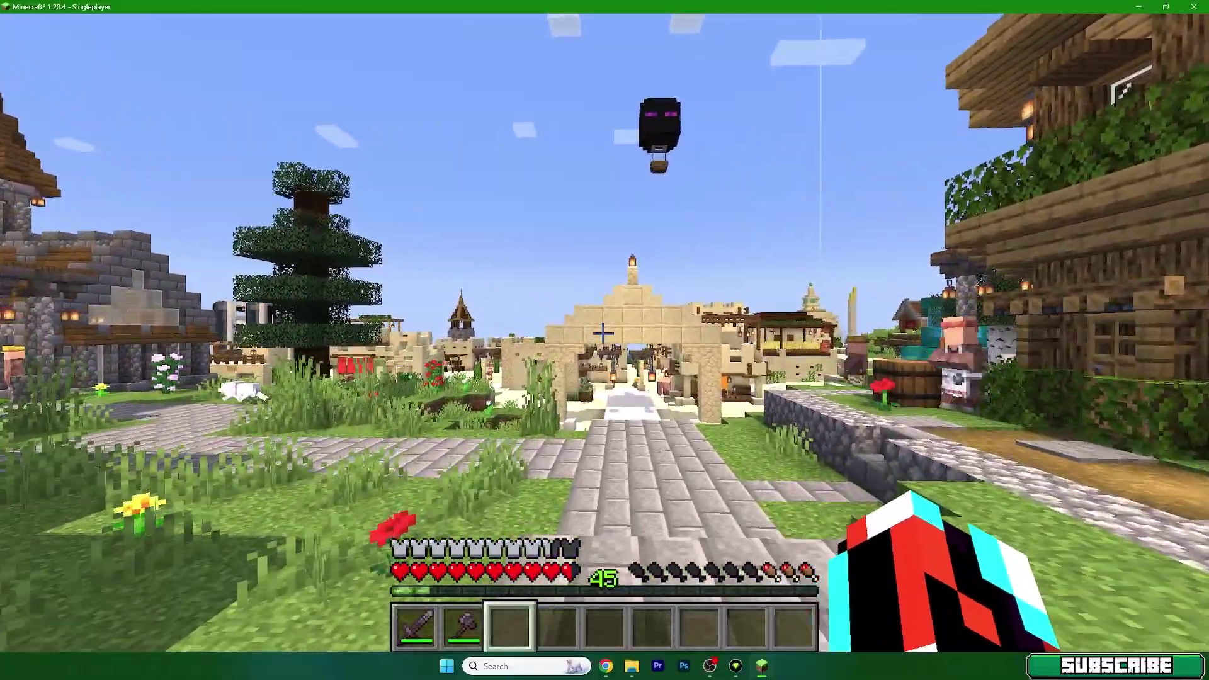
Walk along the stone brick path to the sandstone archway and examine the world's shader visuals.
key("w")
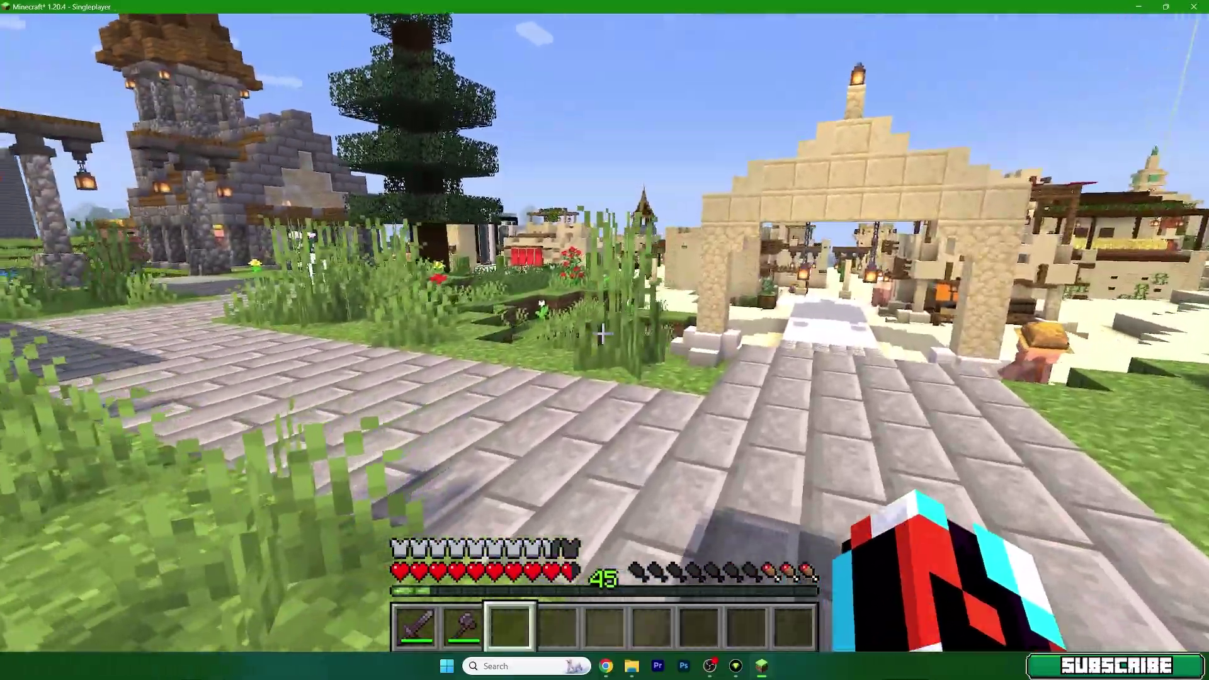
key("w")
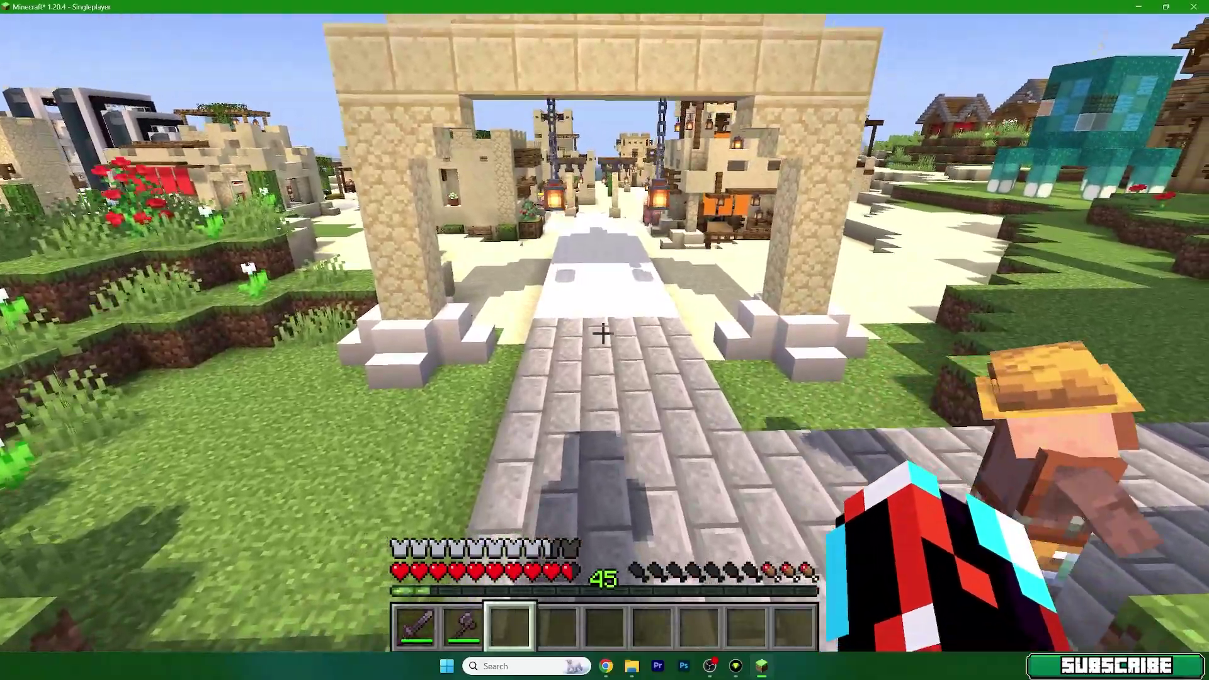
key("w")
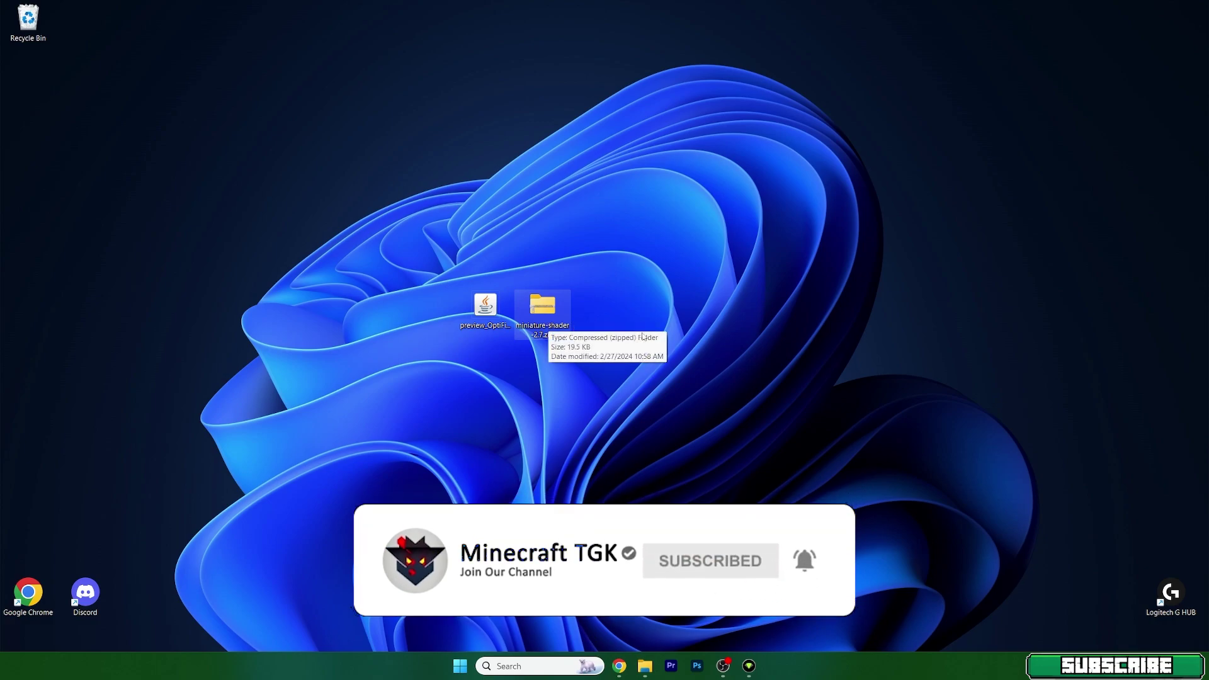
Shift the OptiFine installer and miniature-shader-2.7.zip together one icon slot over on the desktop.
left_click_drag(429, 267, 583, 343)
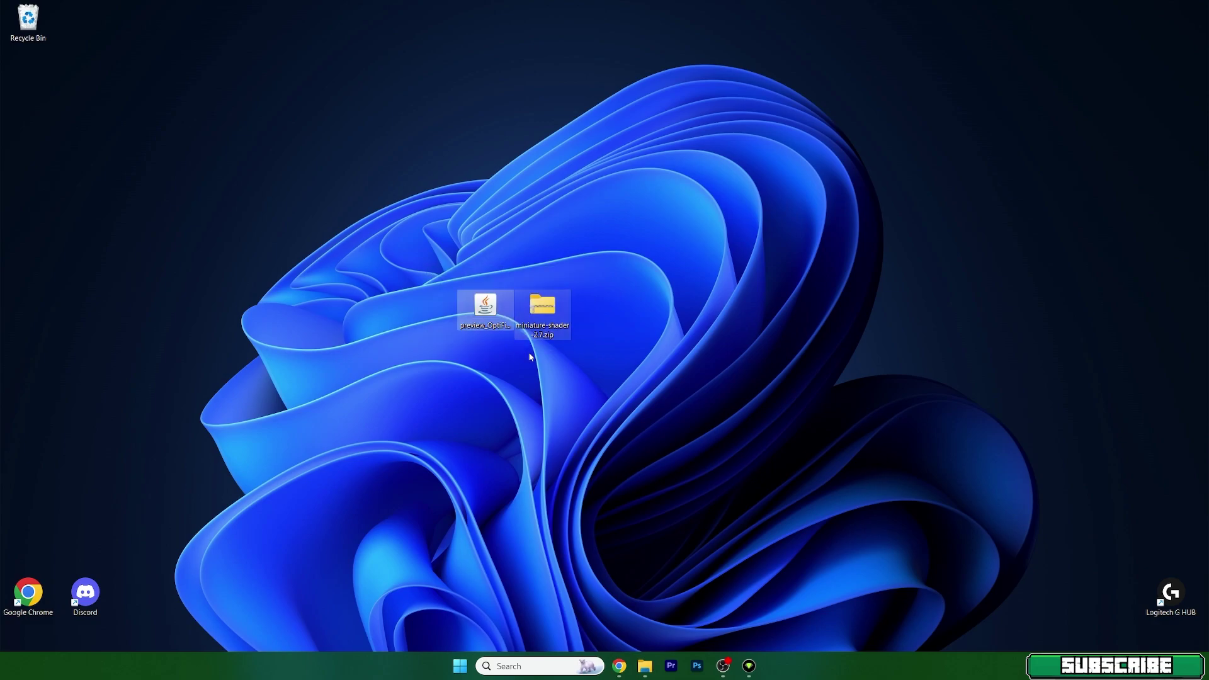
left_click(543, 302)
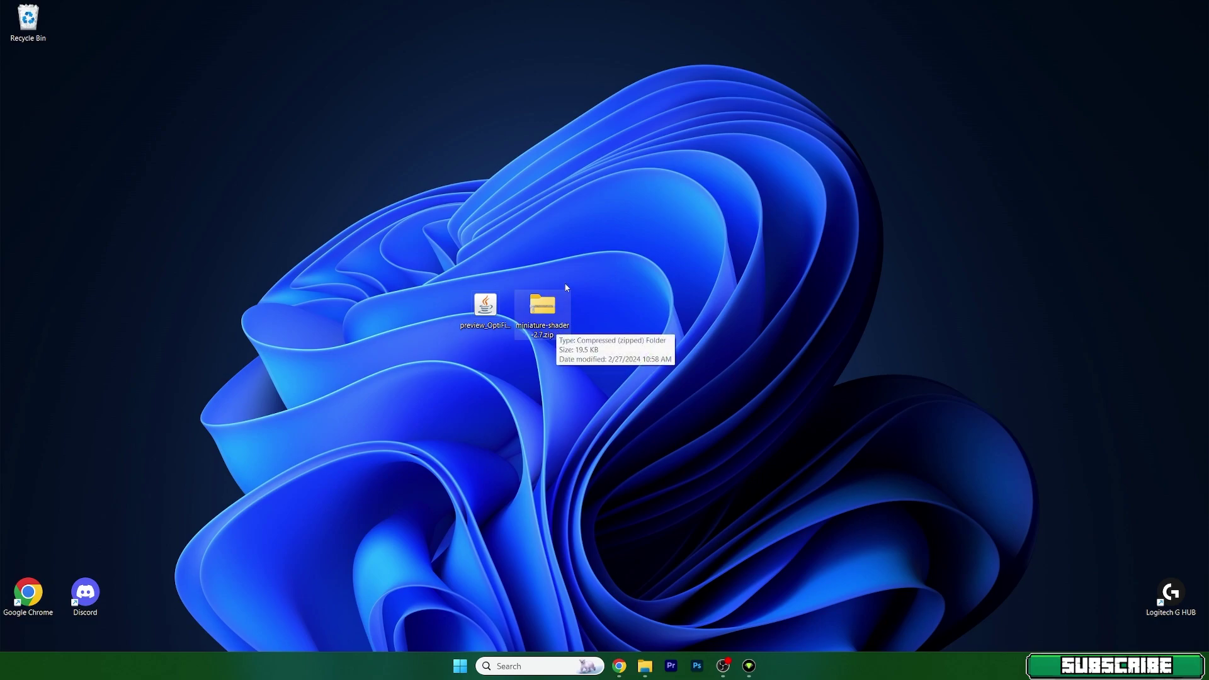
left_click_drag(426, 278, 599, 308)
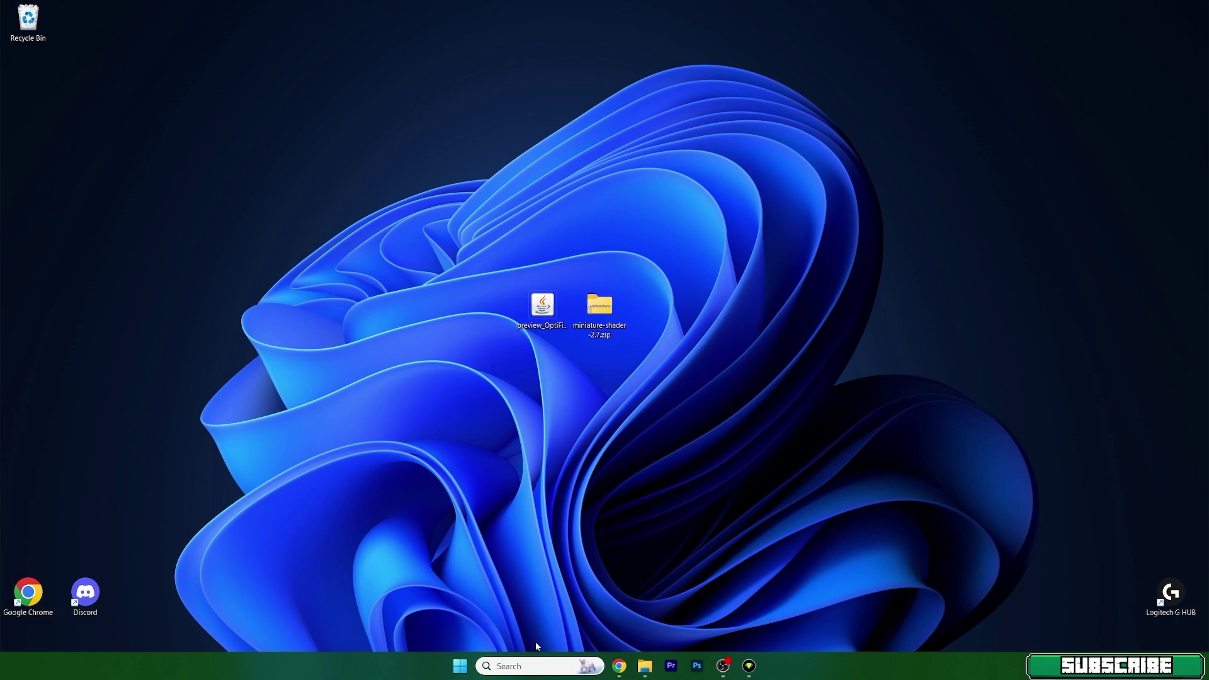
Find %appdata% through Windows search and open the shaderpacks folder inside .minecraft.
left_click(513, 667)
type("%appdata%")
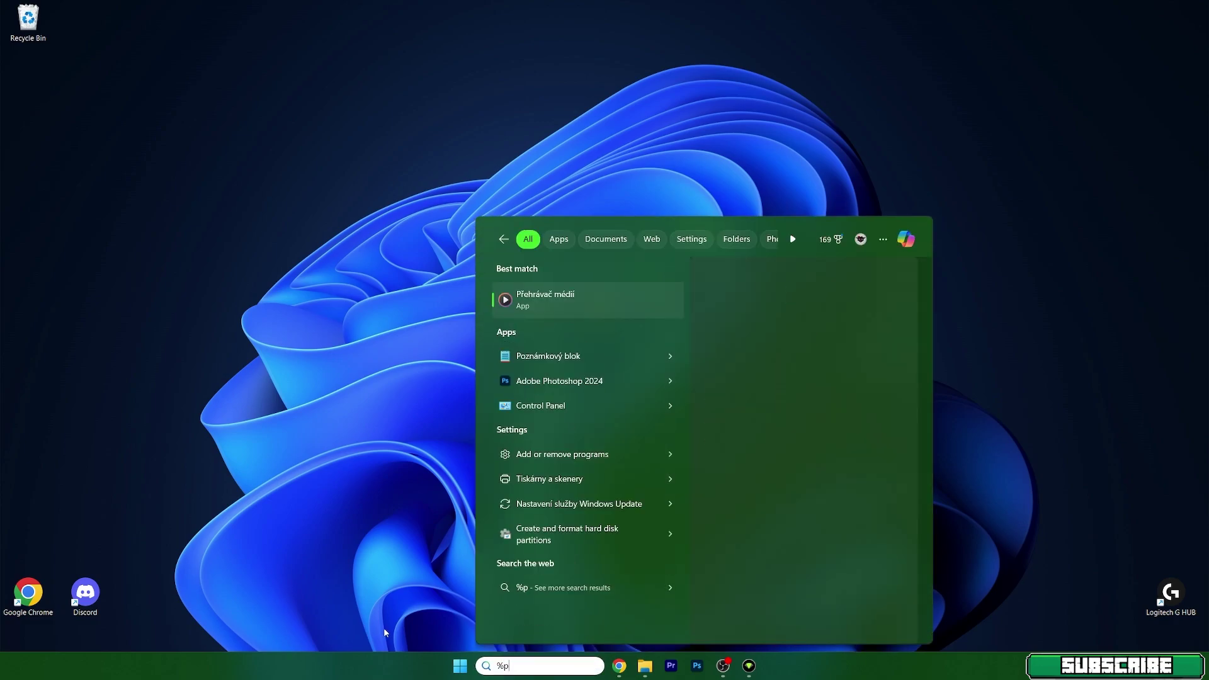
key("Return")
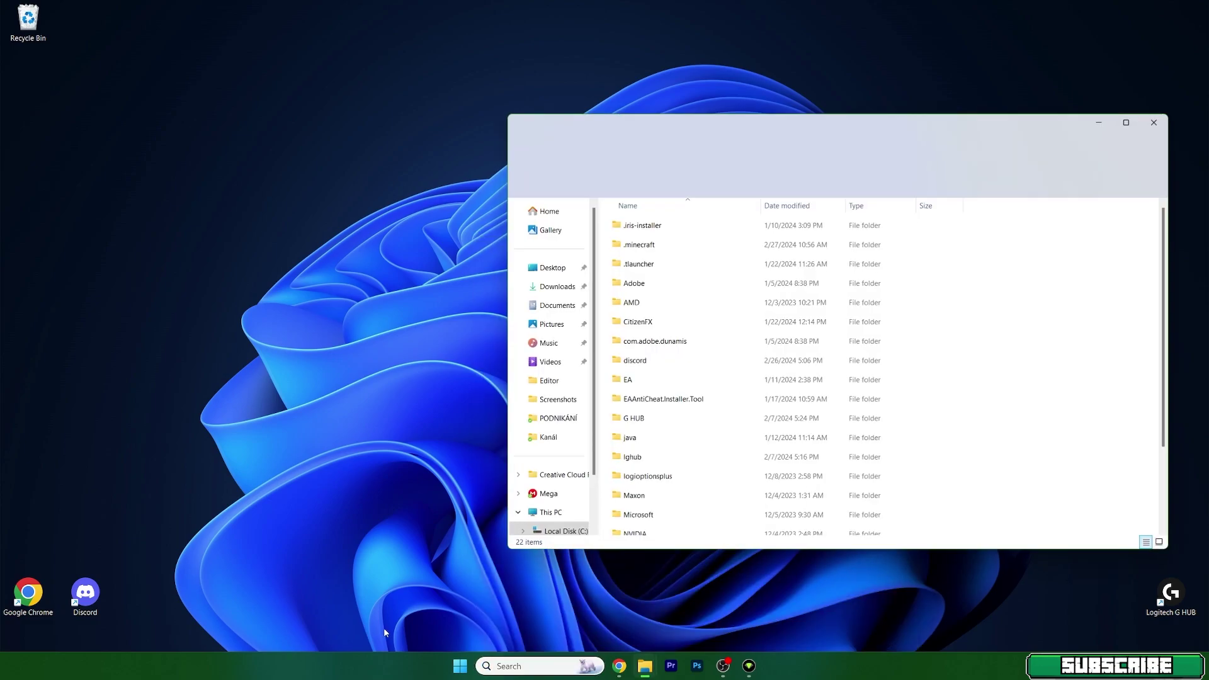
double_click(633, 251)
scroll(678, 344, "down", 3)
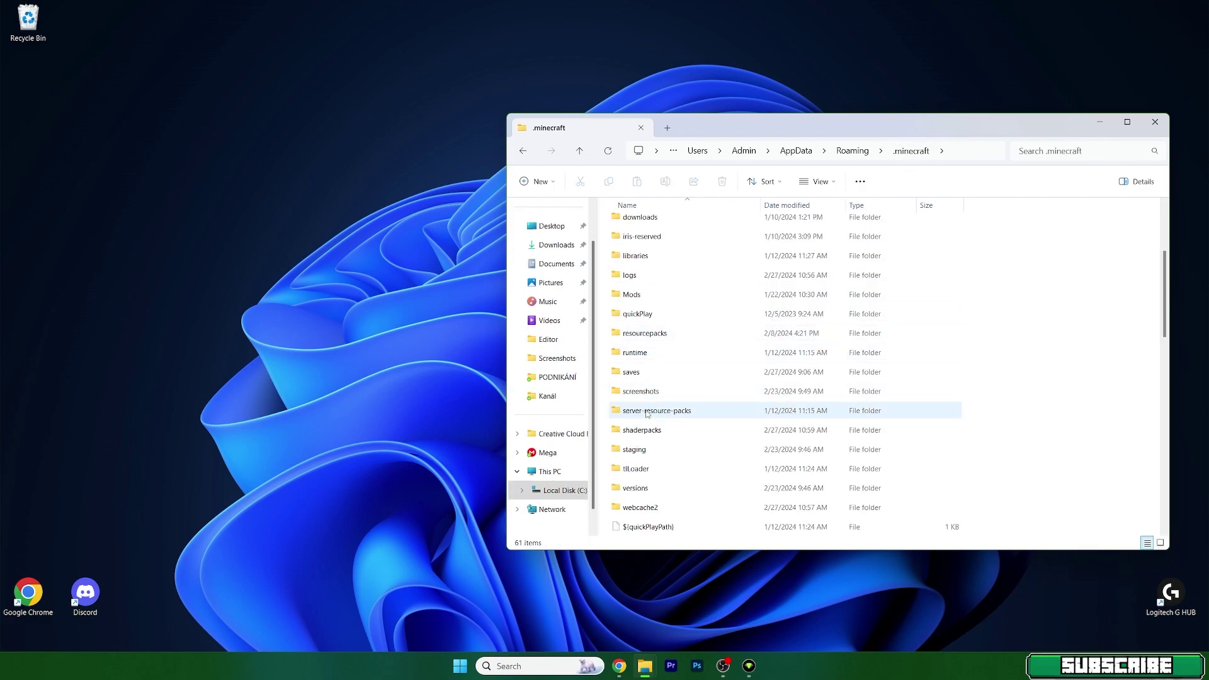
double_click(677, 430)
Place the shaderpacks window beside the desktop files and move miniature-shader-2.7.zip into that folder.
left_click_drag(733, 125, 891, 142)
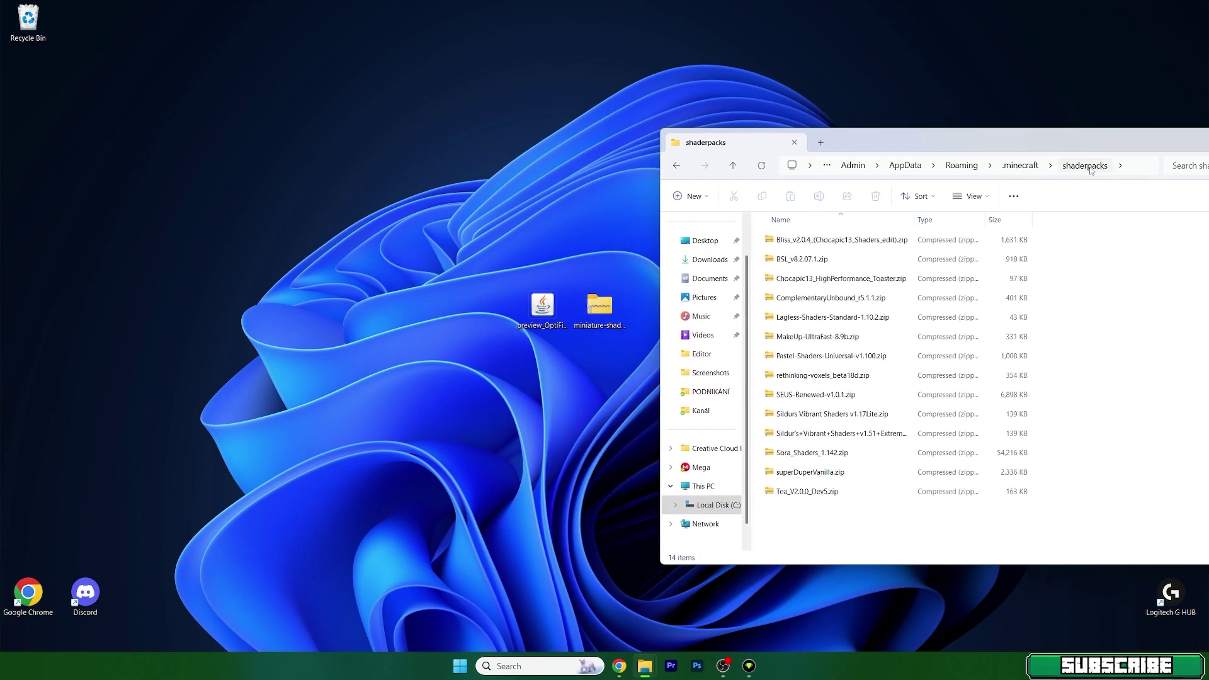
left_click(588, 313)
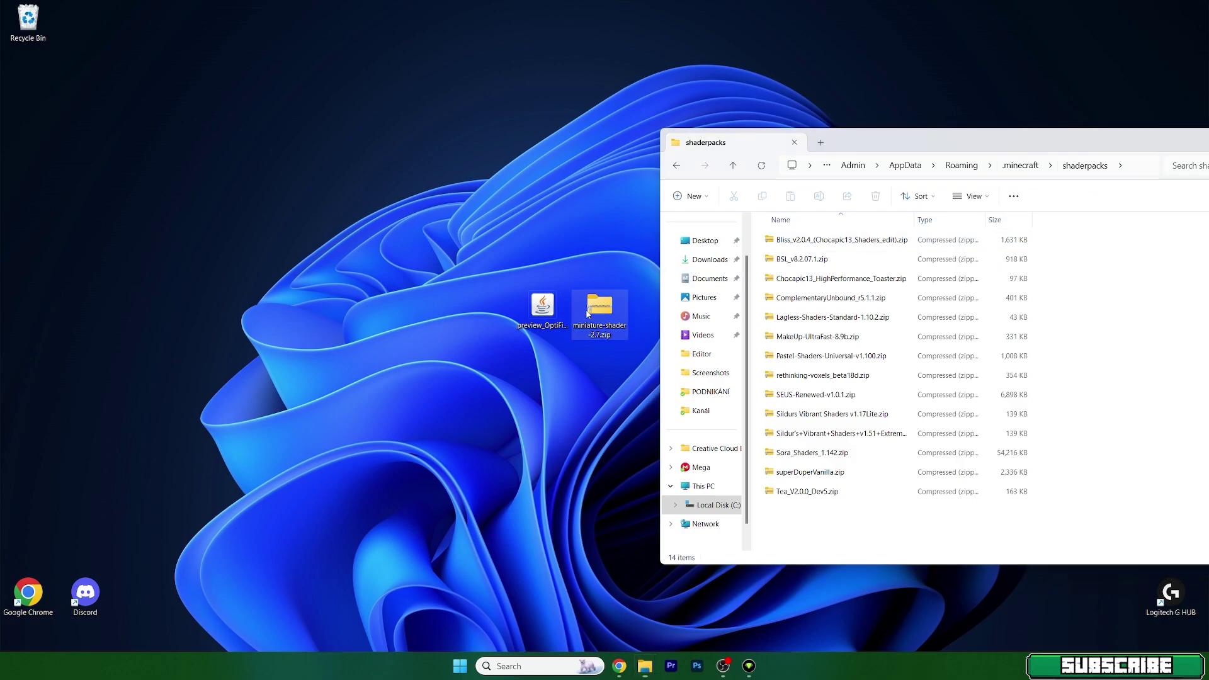
left_click_drag(592, 276, 796, 520)
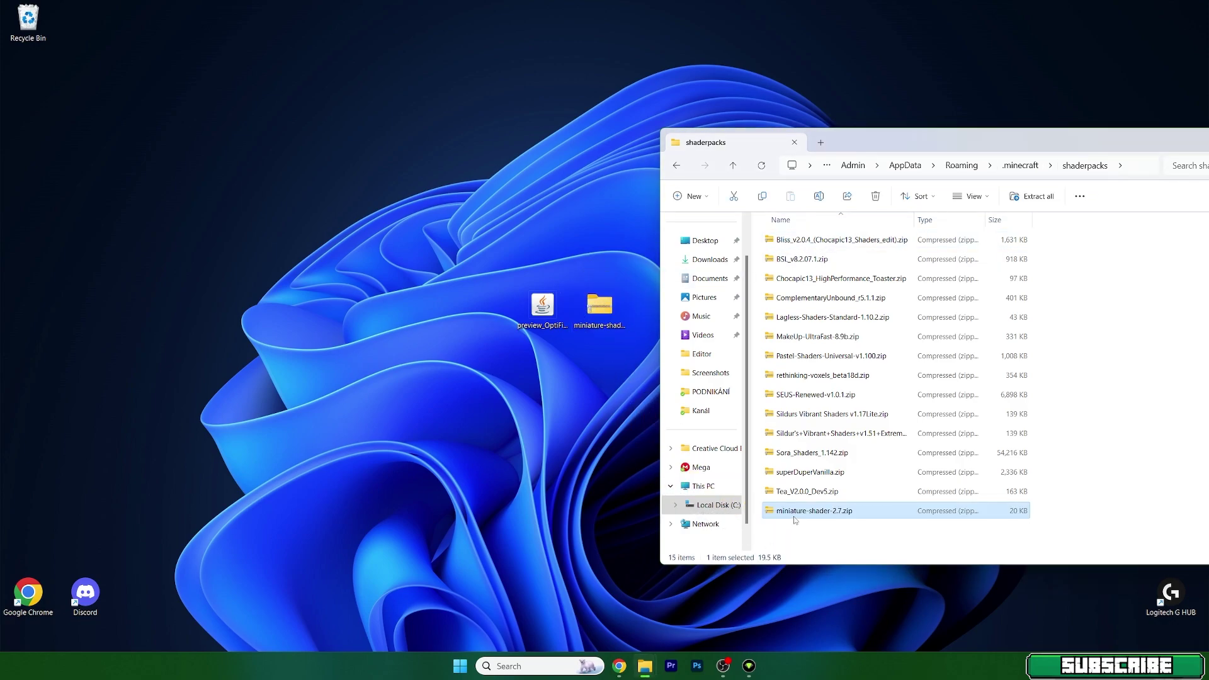
Open the versions folder in .minecraft and install OptiFine HD Ultra I7 pre2 for Minecraft 1.20.4 from the desktop installer.
left_click(675, 166)
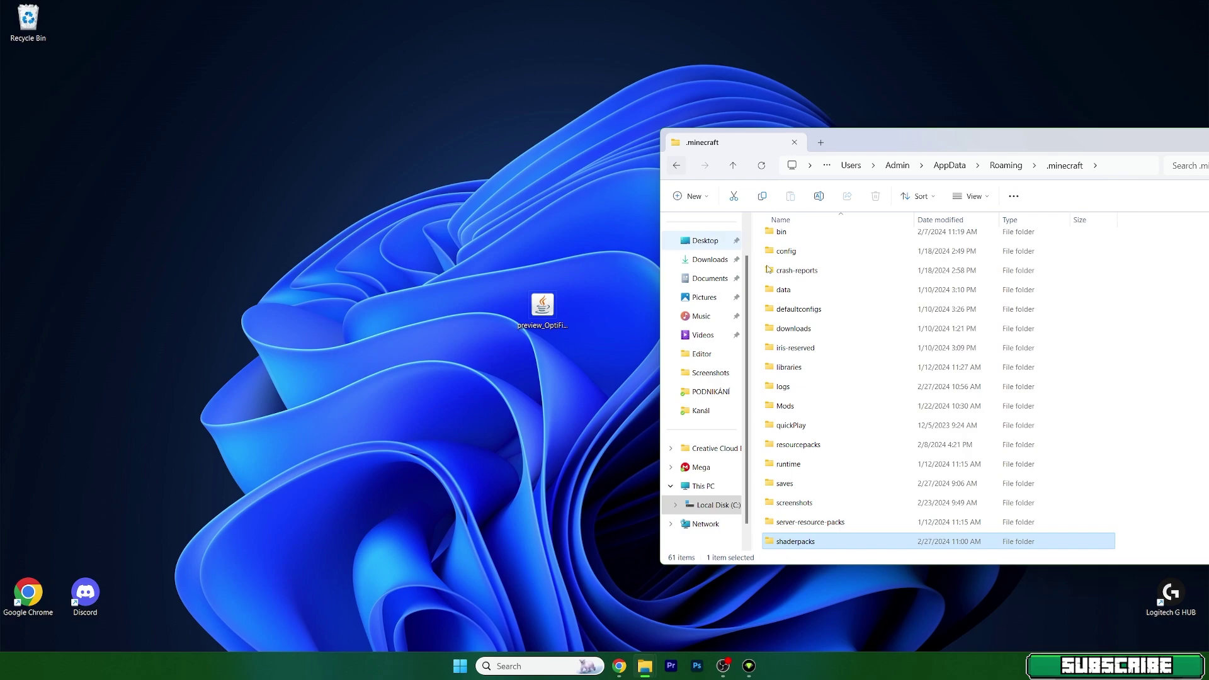
double_click(792, 486)
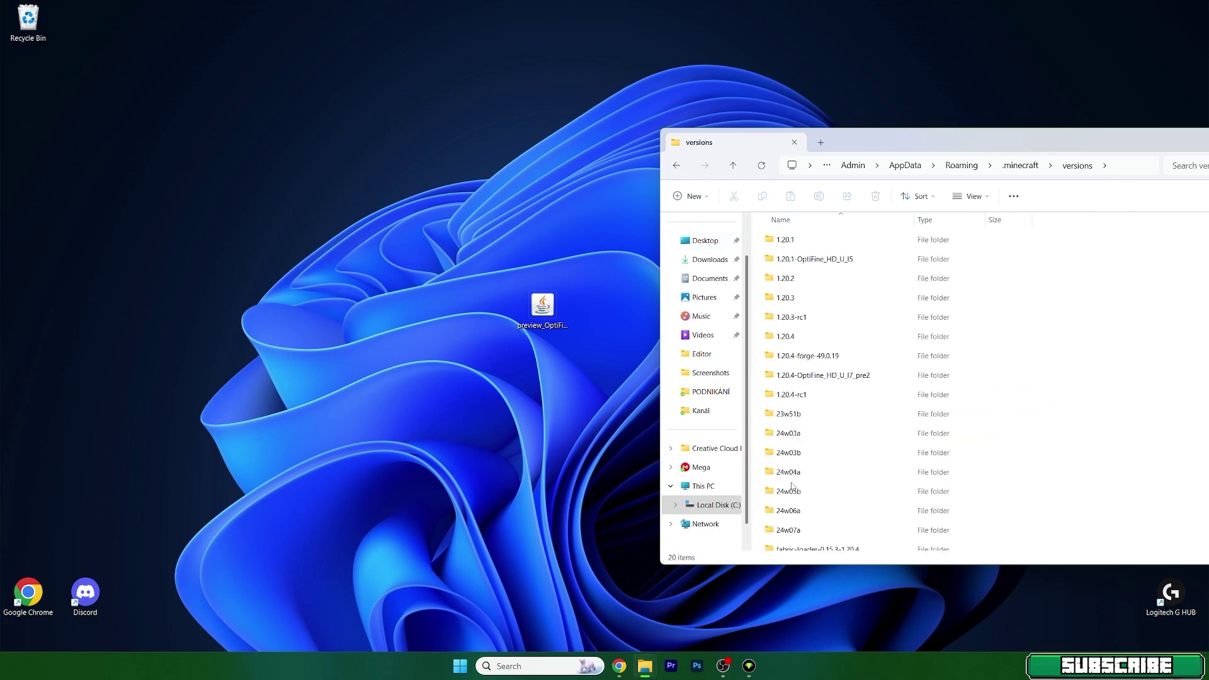
double_click(536, 315)
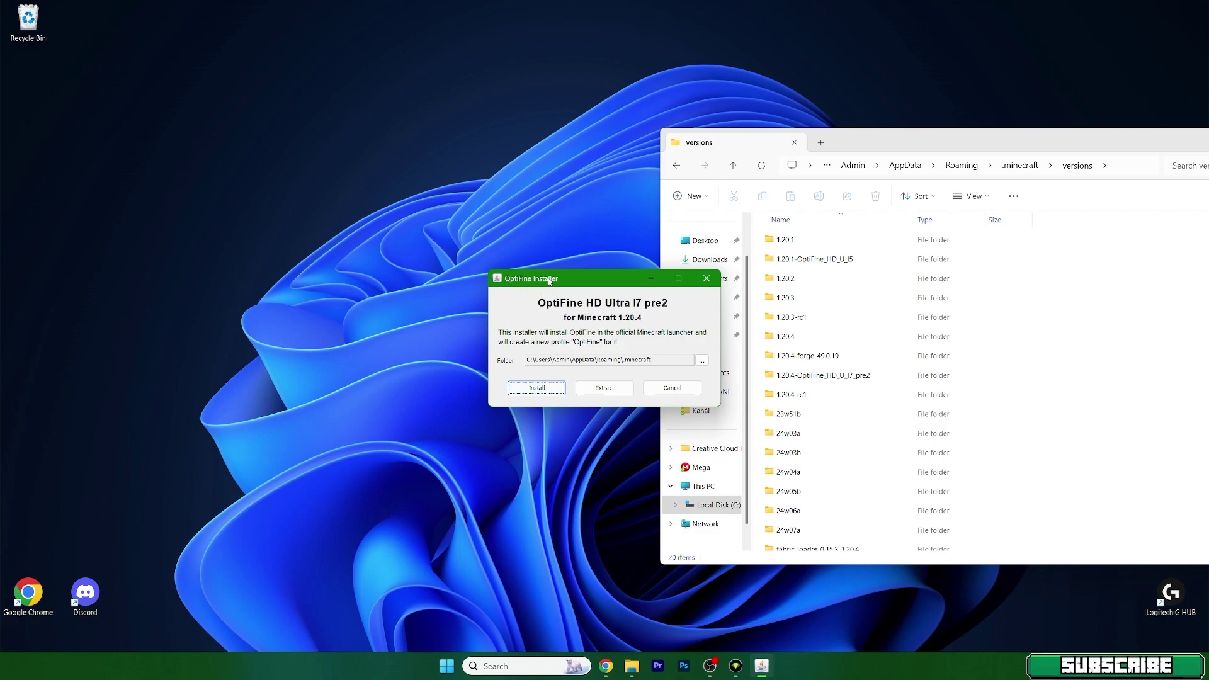
left_click(541, 388)
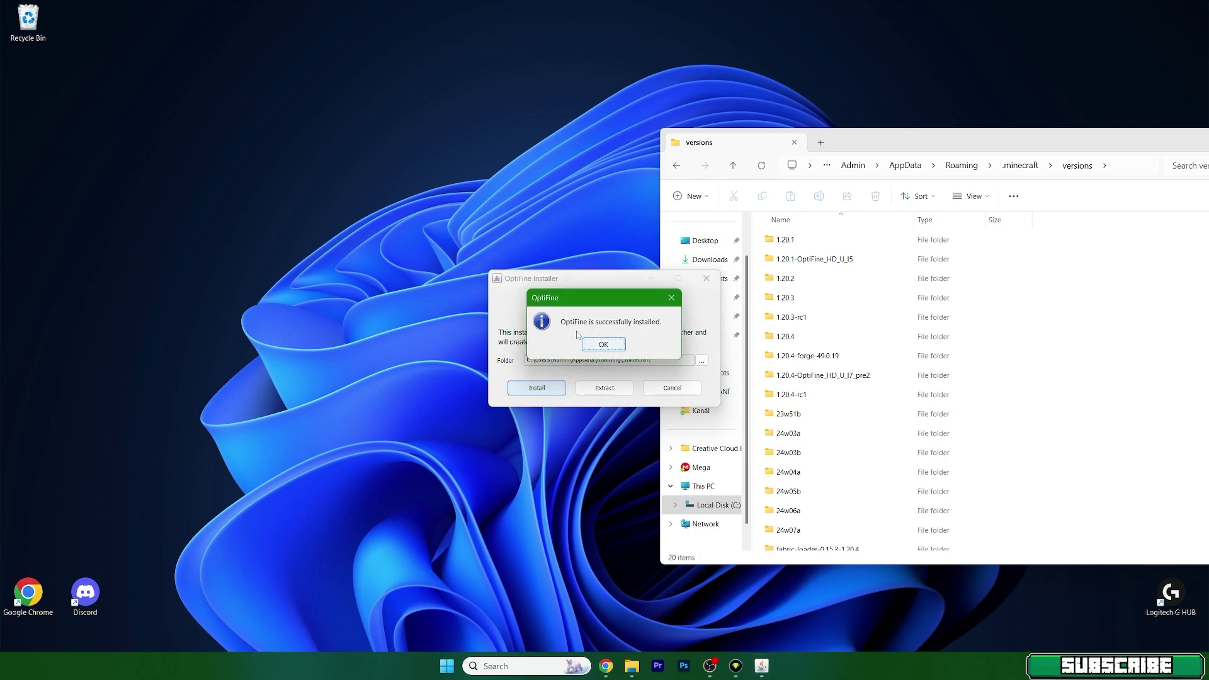
left_click(603, 345)
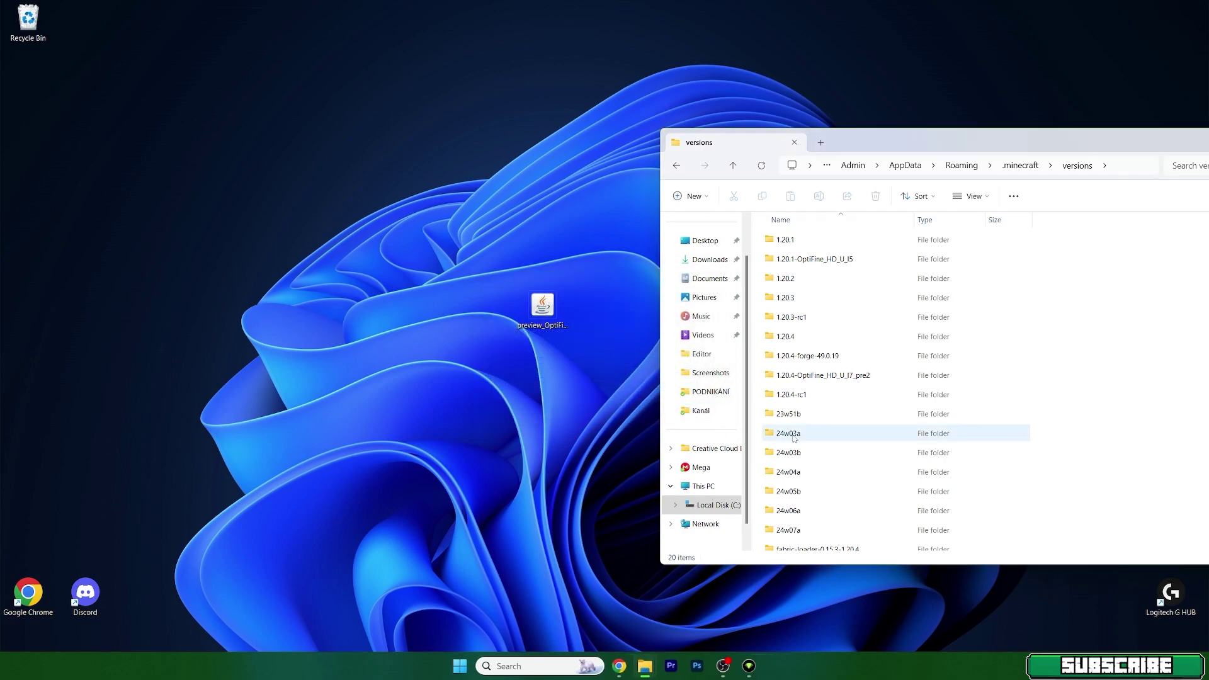
Check the versions folder for the 1.20.4-OptiFine_HD_U_I7_pre2 entry and close the File Explorer window.
left_click_drag(883, 140, 843, 106)
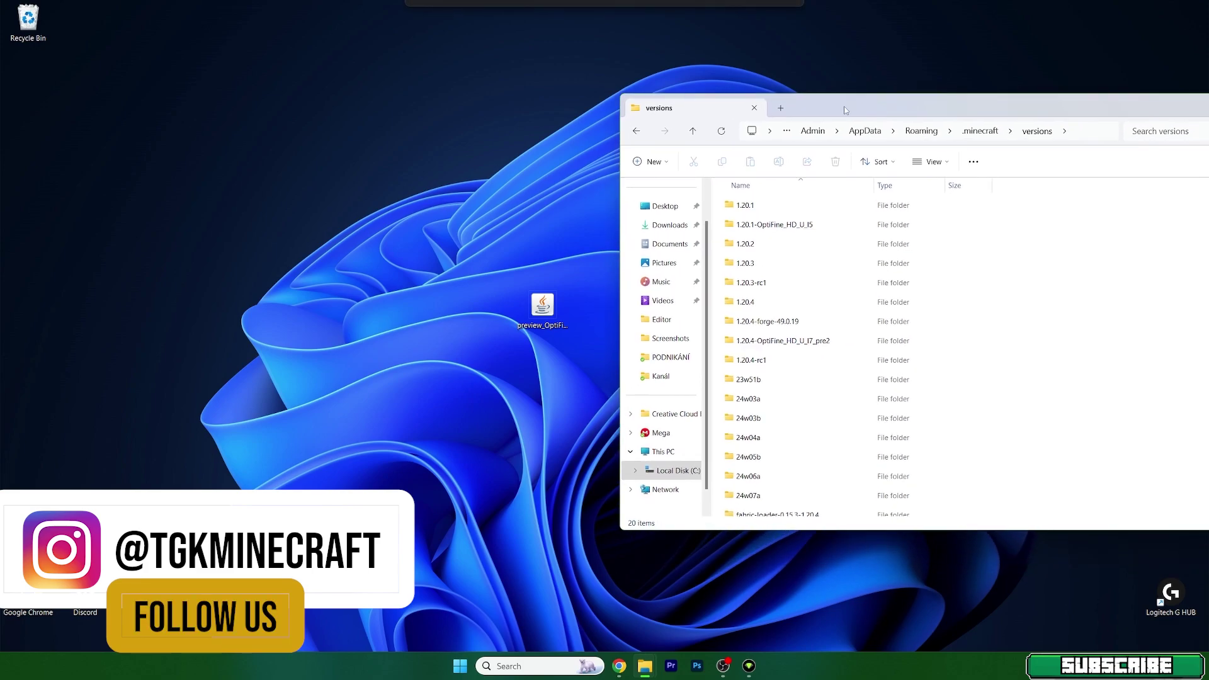
left_click(741, 344)
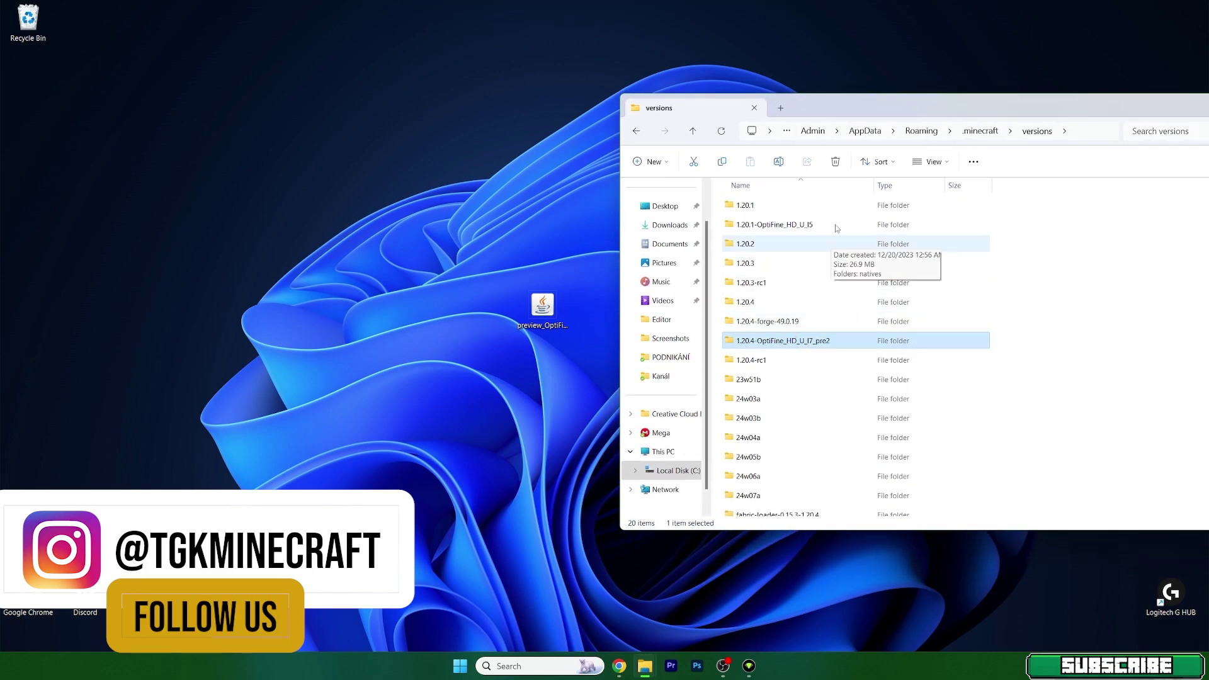
left_click_drag(879, 116, 765, 118)
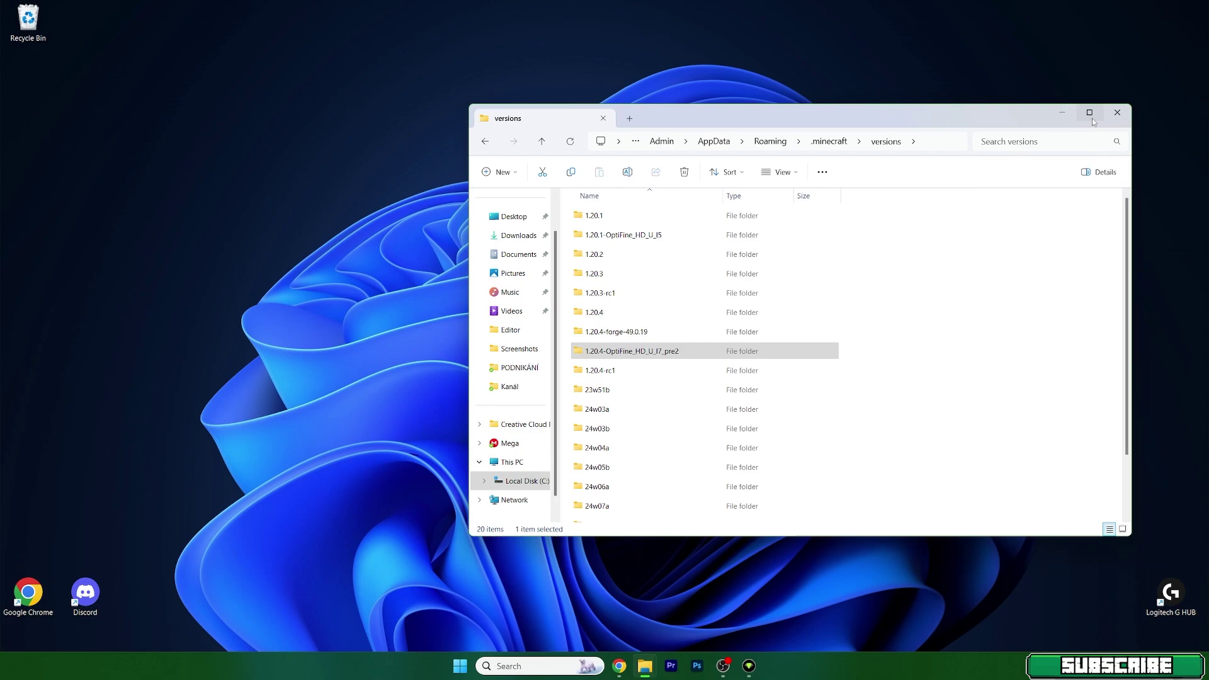
left_click(1115, 115)
Open Minecraft Launcher, choose the OptiFine 1.20.4-OptiFine_HD_U_I7_pre2 installation and launch the game.
left_click(461, 666)
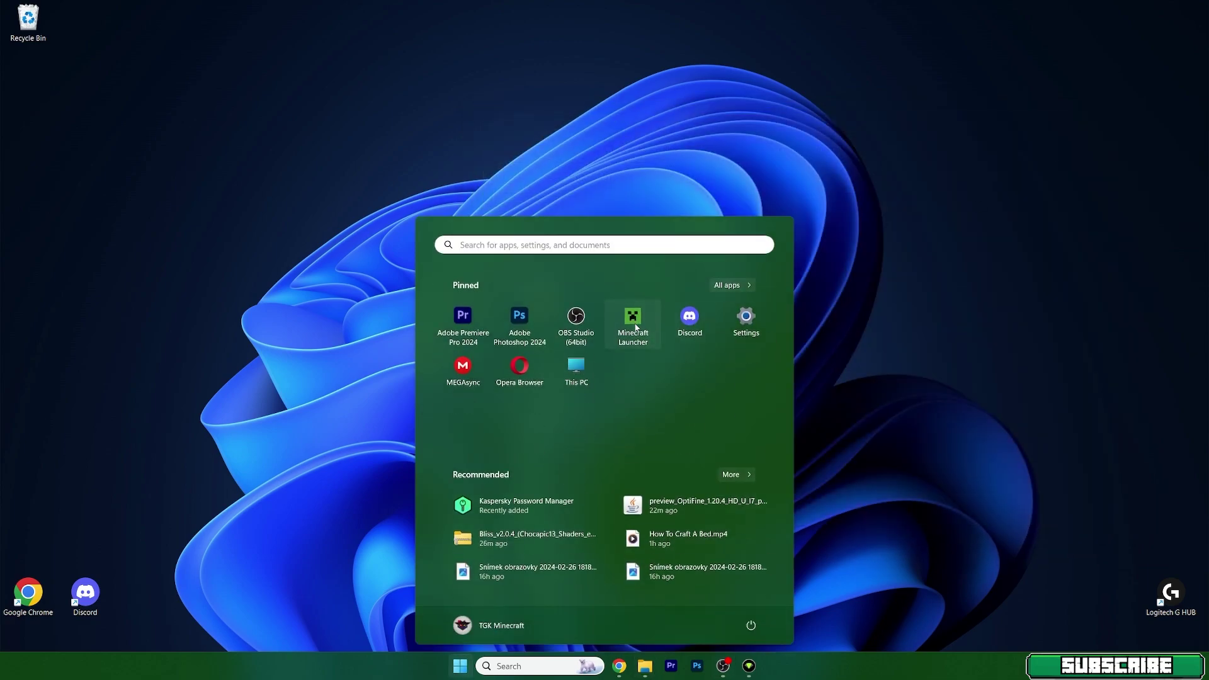
left_click(643, 315)
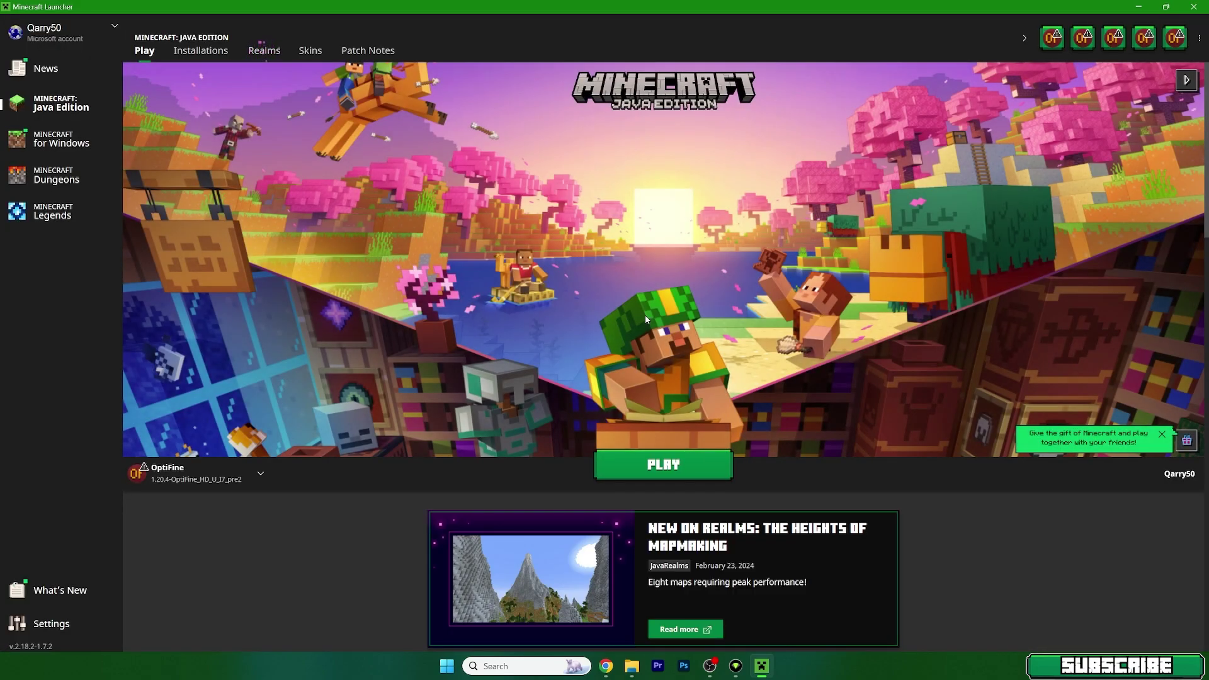
left_click(188, 475)
left_click(178, 310)
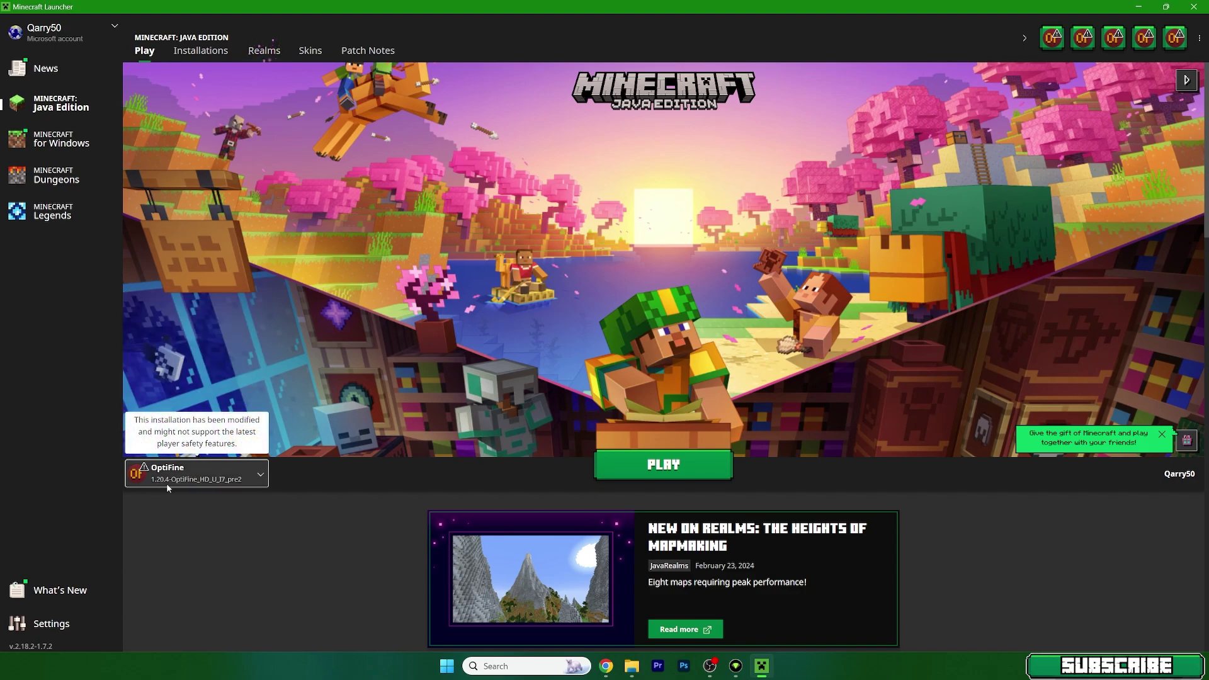
left_click(716, 477)
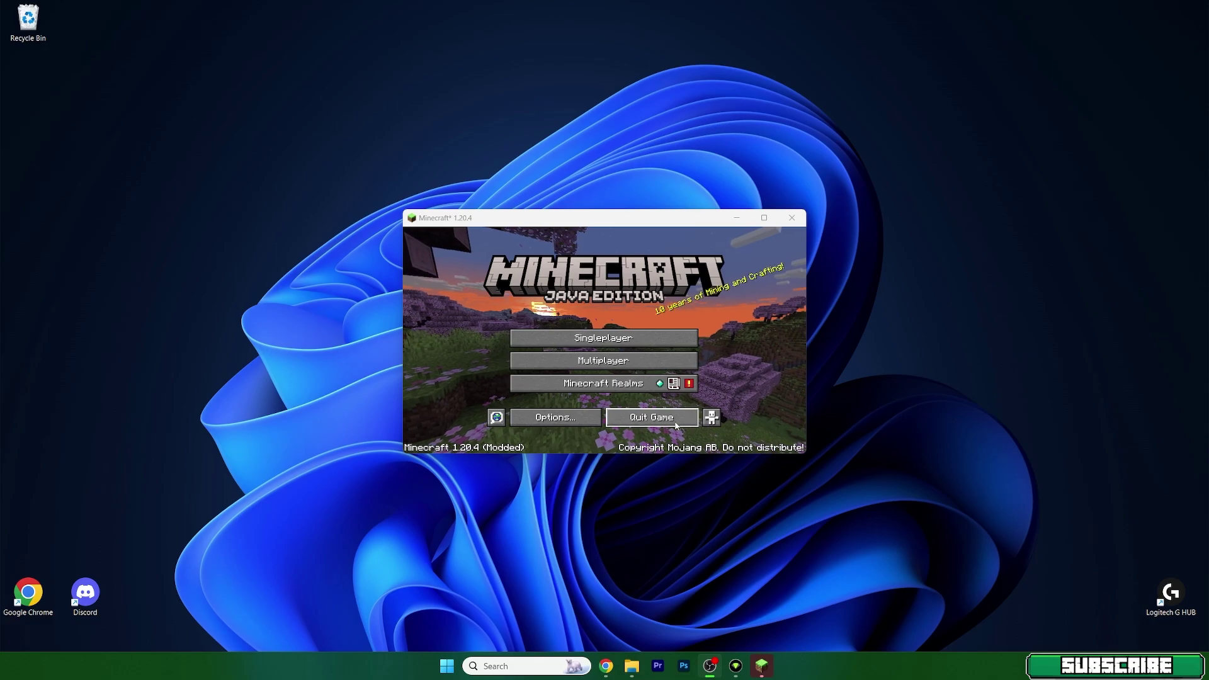
Maximize the Minecraft window and load the saved village world in singleplayer.
double_click(763, 215)
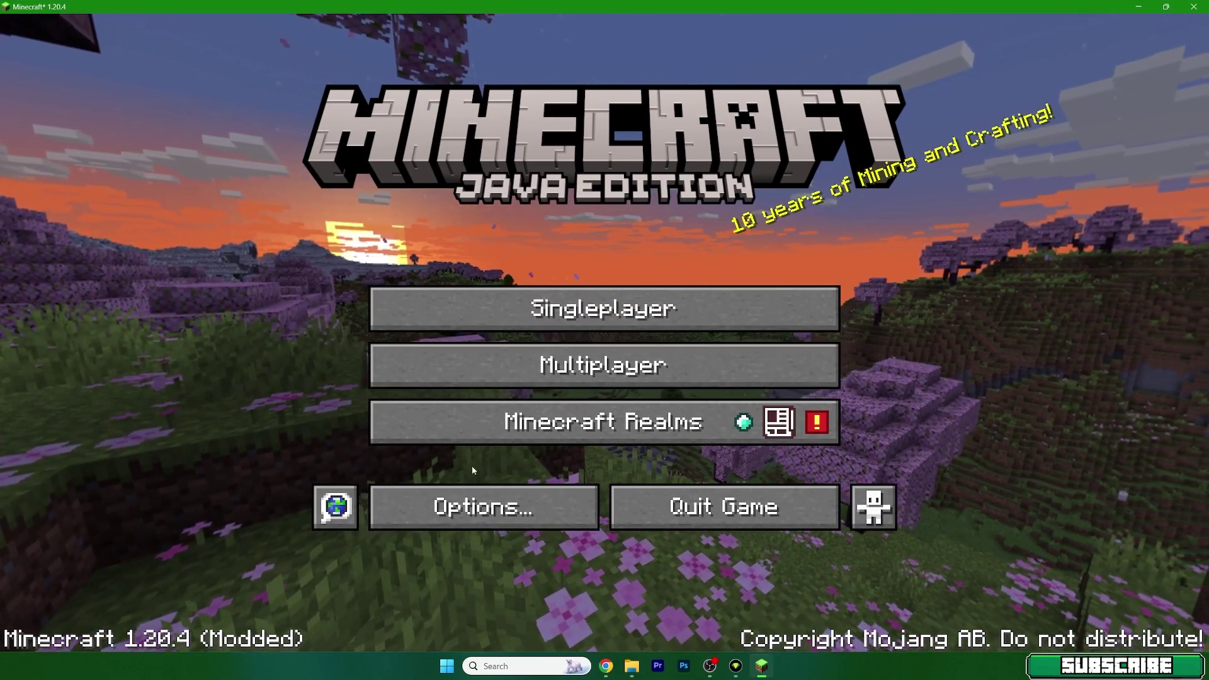
left_click(522, 306)
double_click(538, 190)
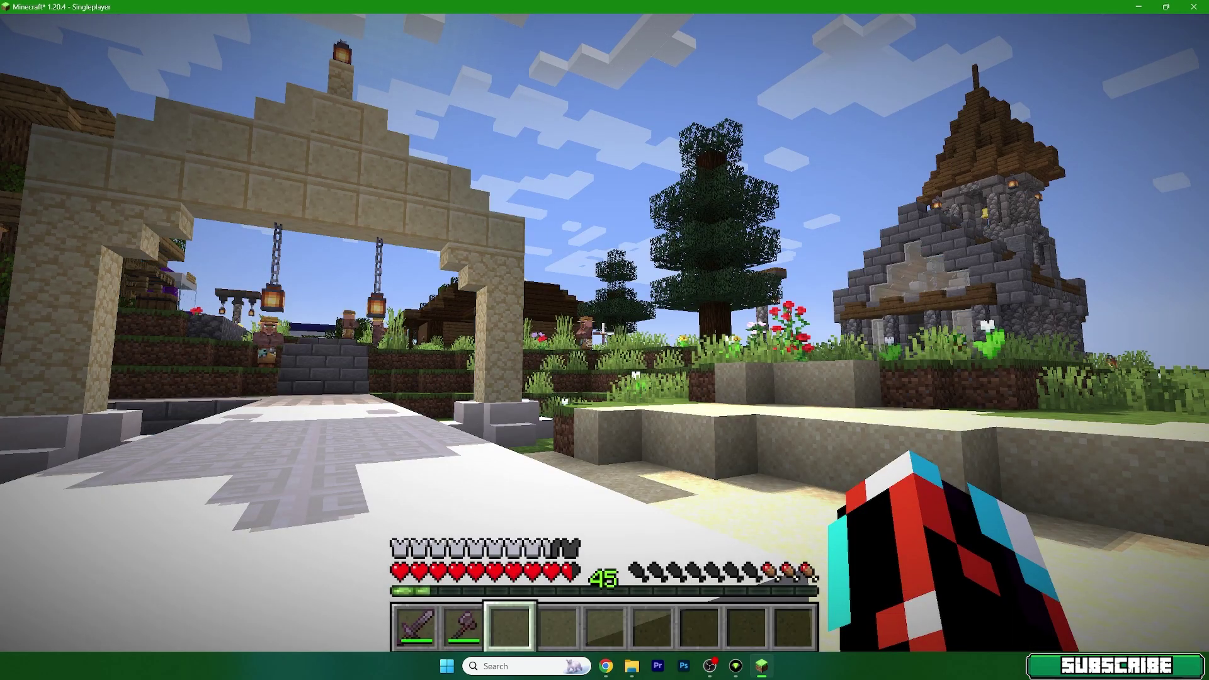
Apply the miniature-shader-2.7.zip shader pack in the video settings and return to the game.
key("Escape")
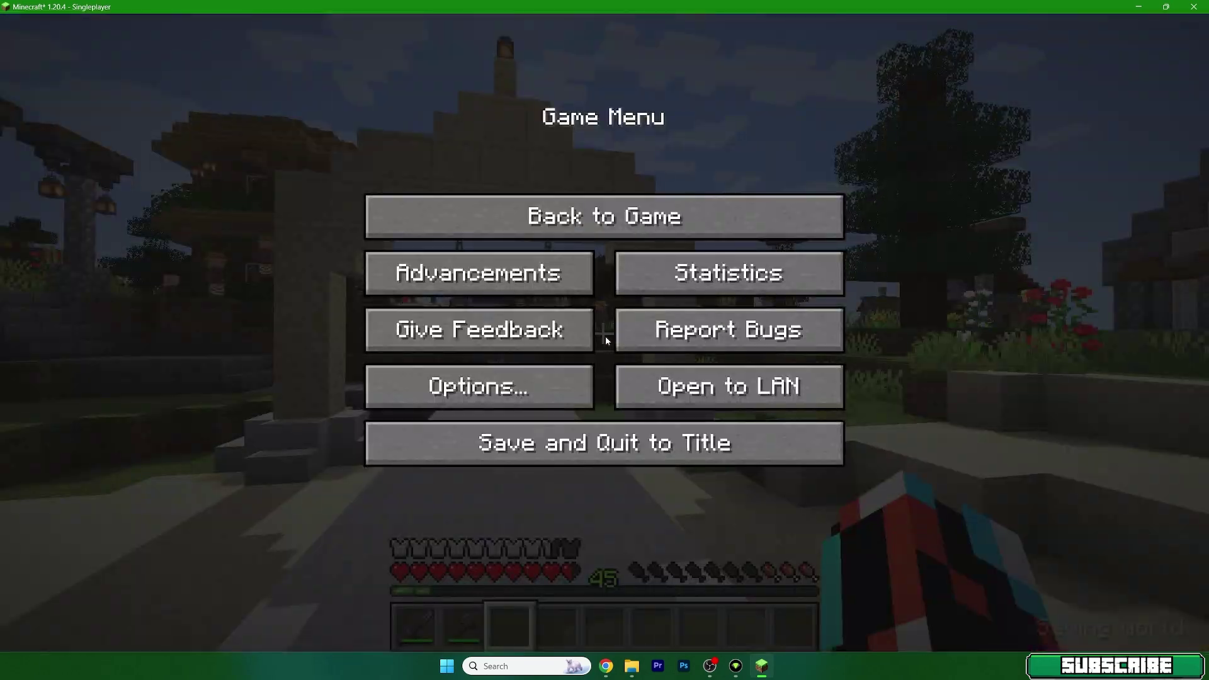
left_click(434, 392)
left_click(428, 297)
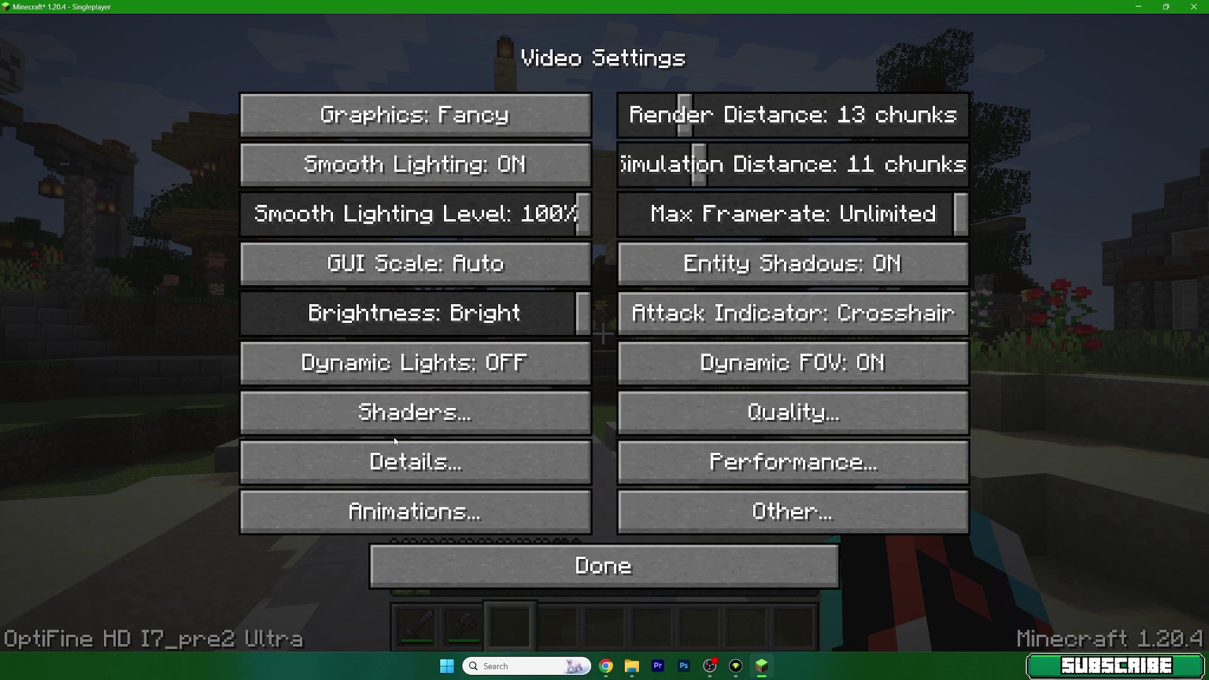
left_click(399, 415)
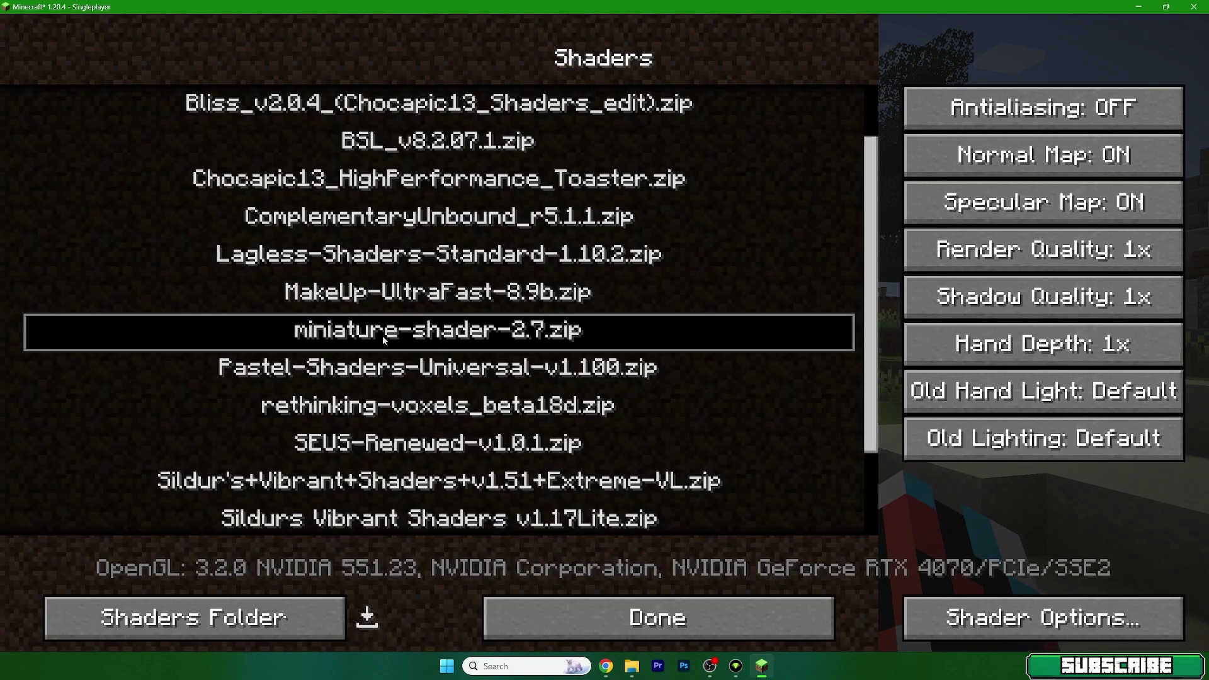
left_click(613, 622)
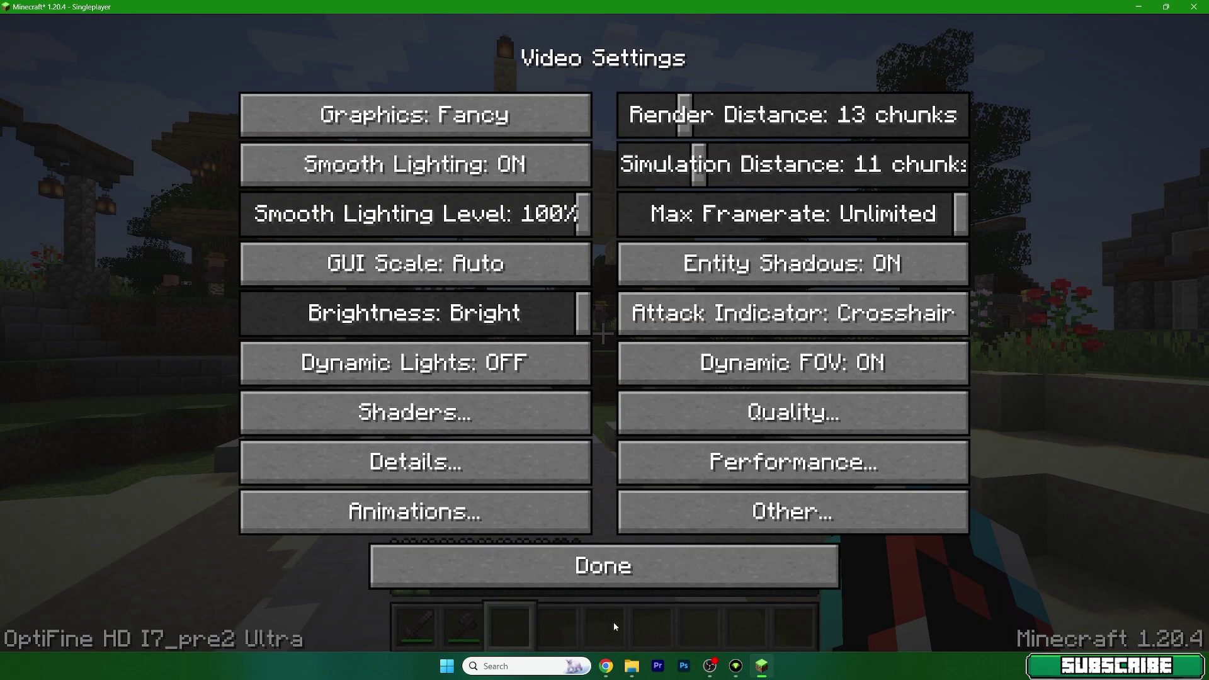
key("Escape")
key("Escape")
left_click(609, 235)
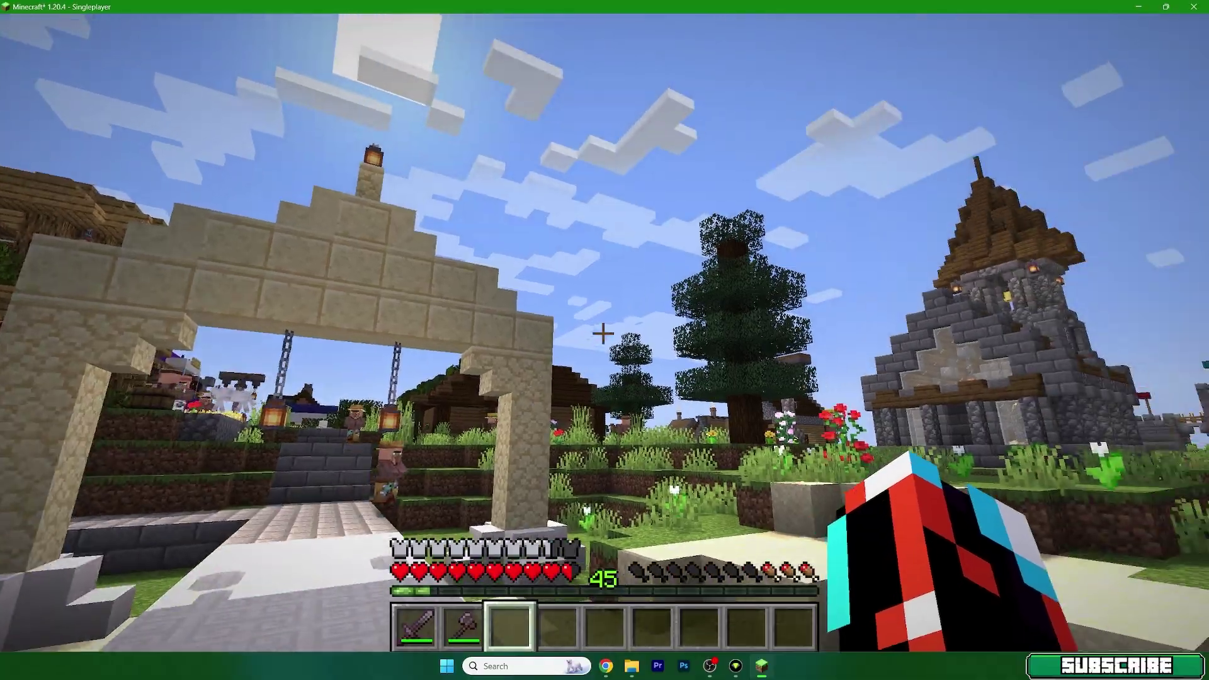
Walk through the archway and desert village to the water's edge, examining the shader's lighting, shadows, sky and reflections.
key("w")
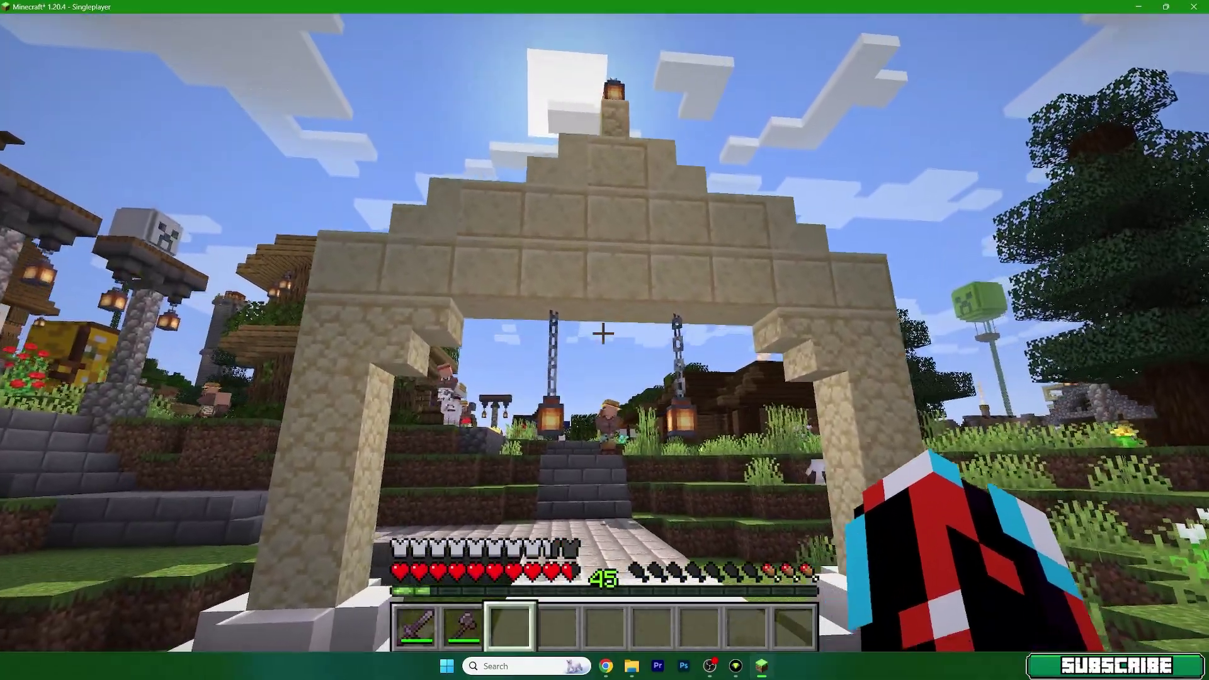
key("w")
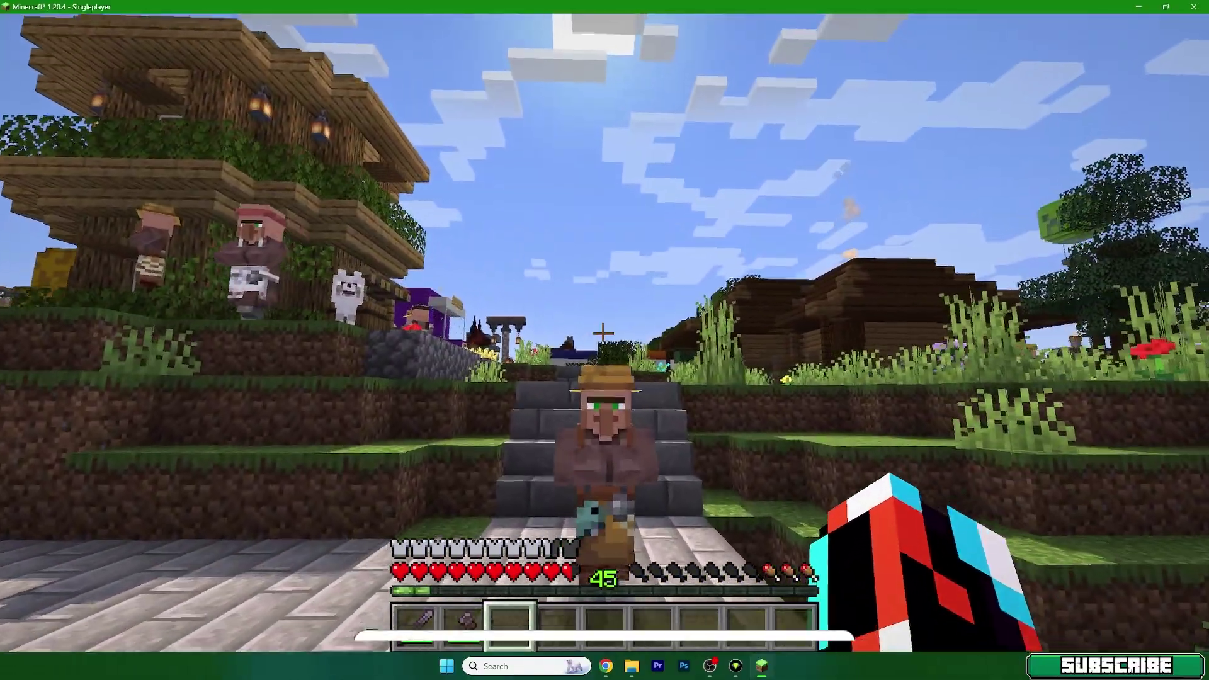
key("w")
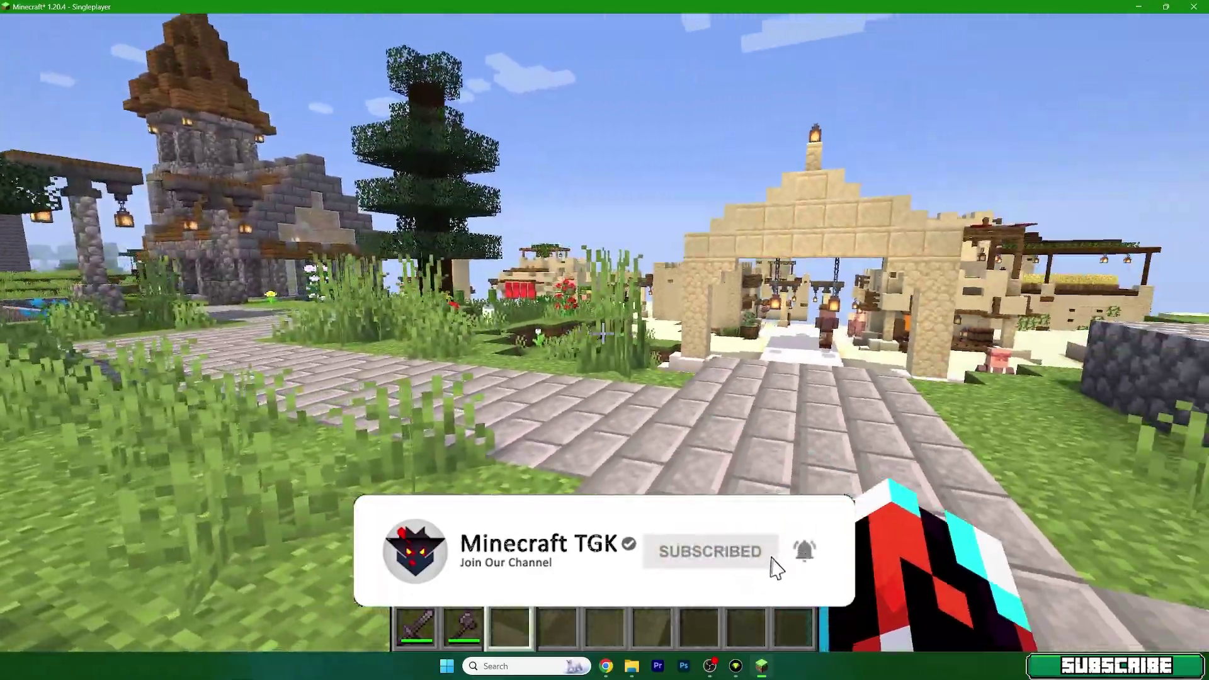
key("w")
key("w")
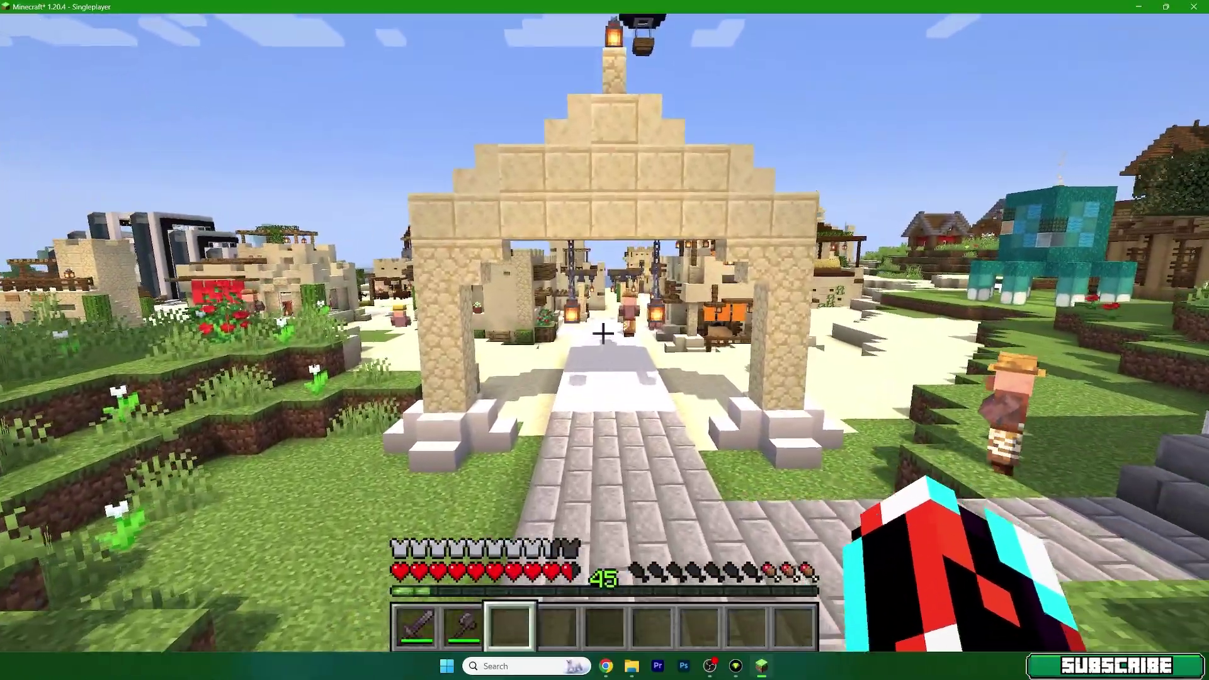
key("w")
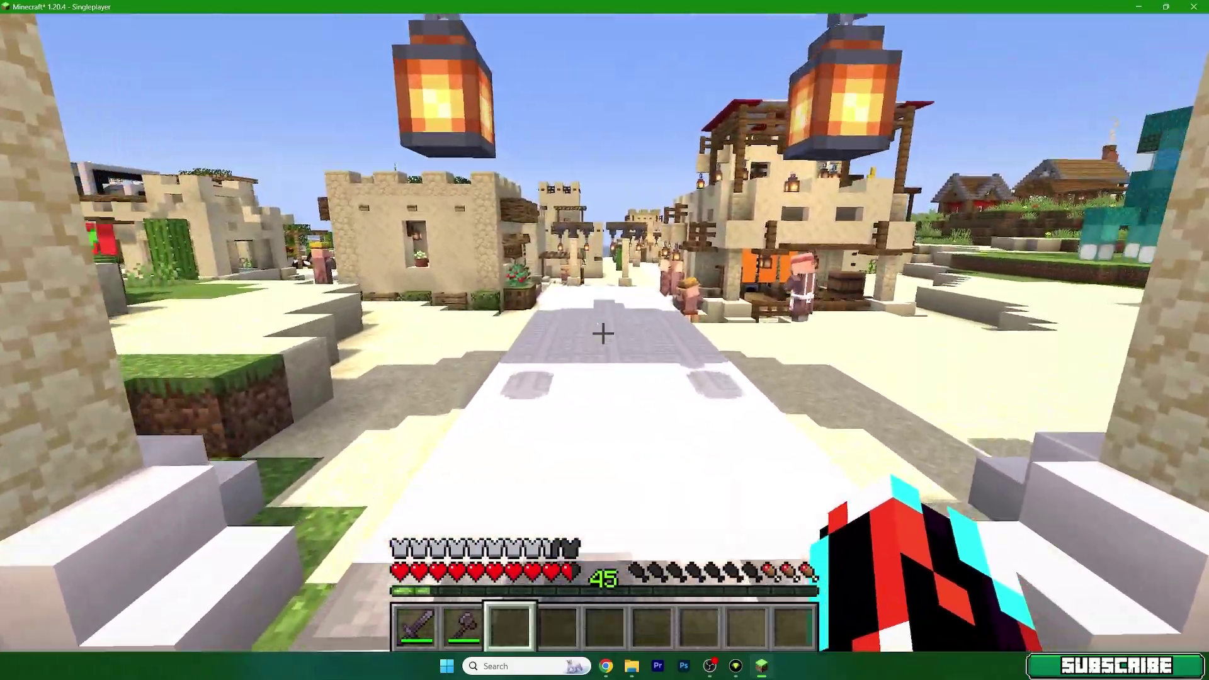
key("a")
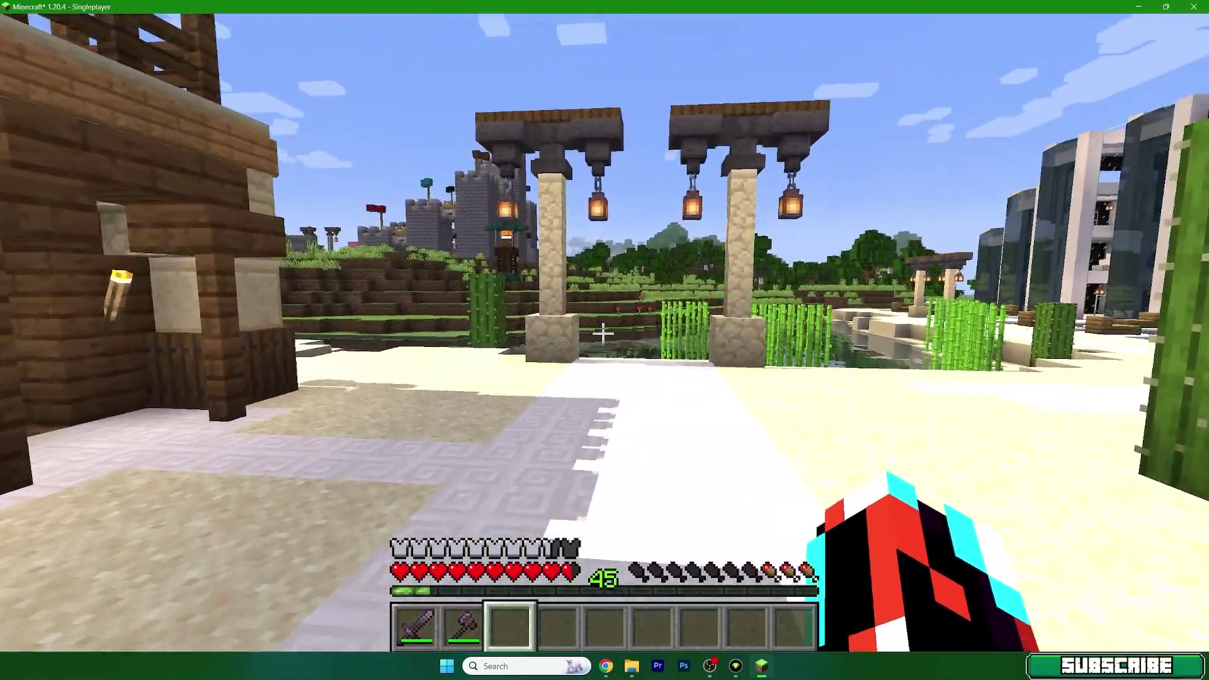
key("w")
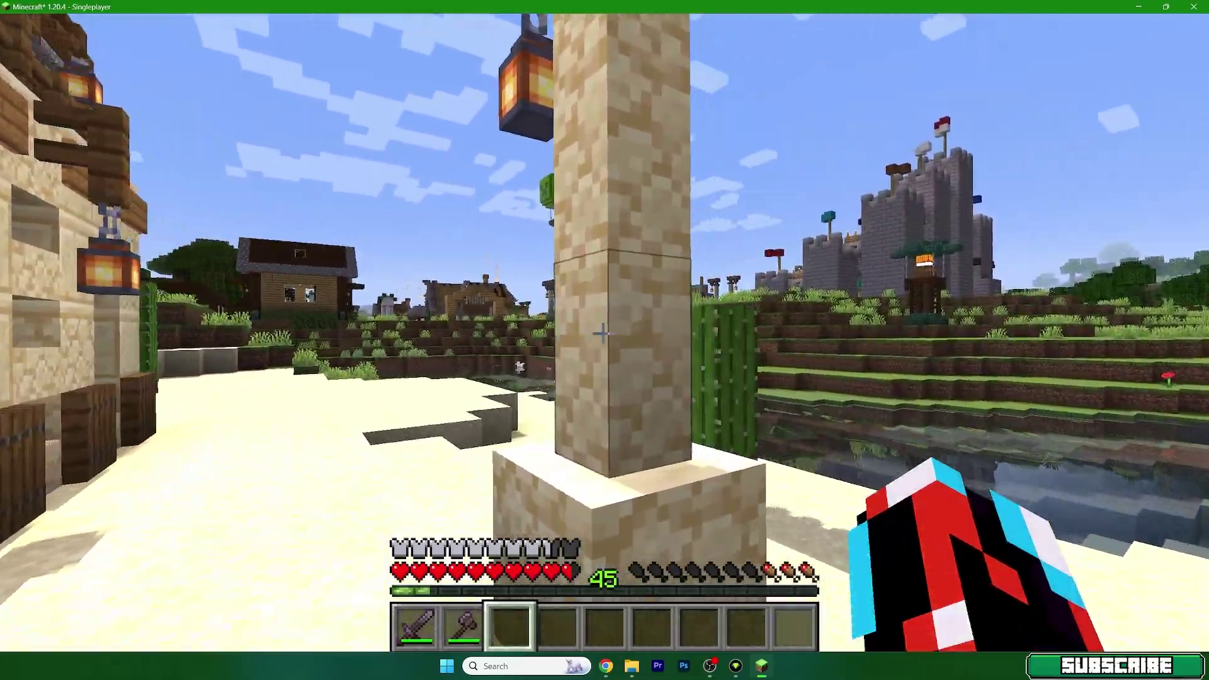
key("d")
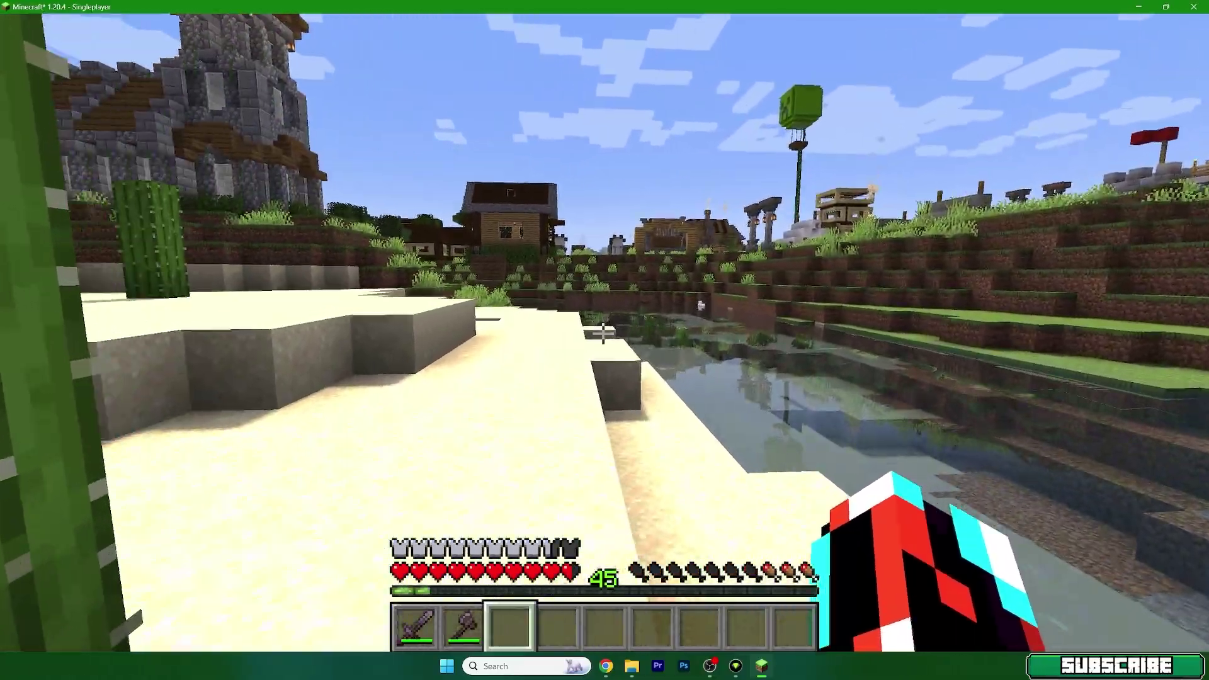
key("s")
key("w")
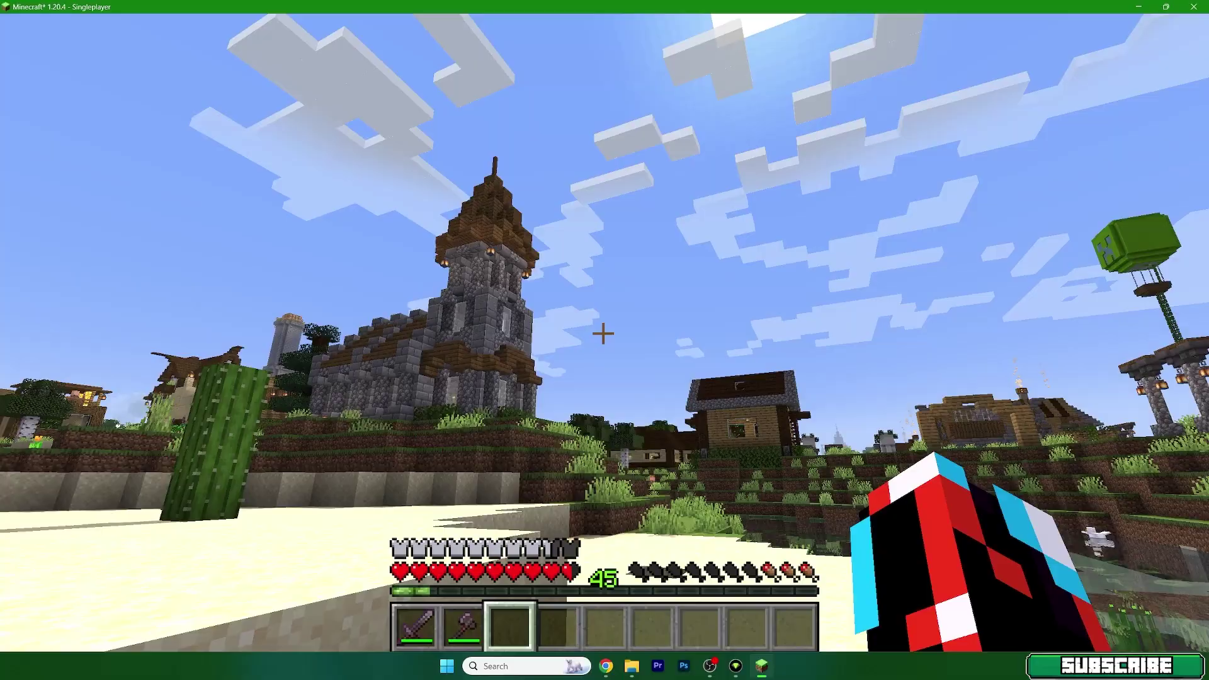